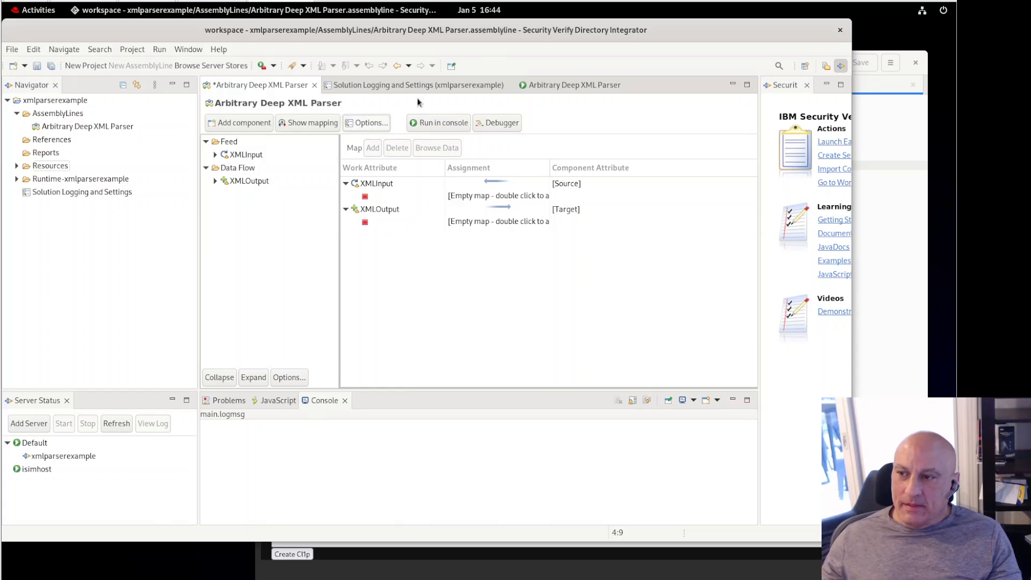
Enable the Prolog - Before Init hook in the AssemblyLine's hook settings.
left_click(371, 124)
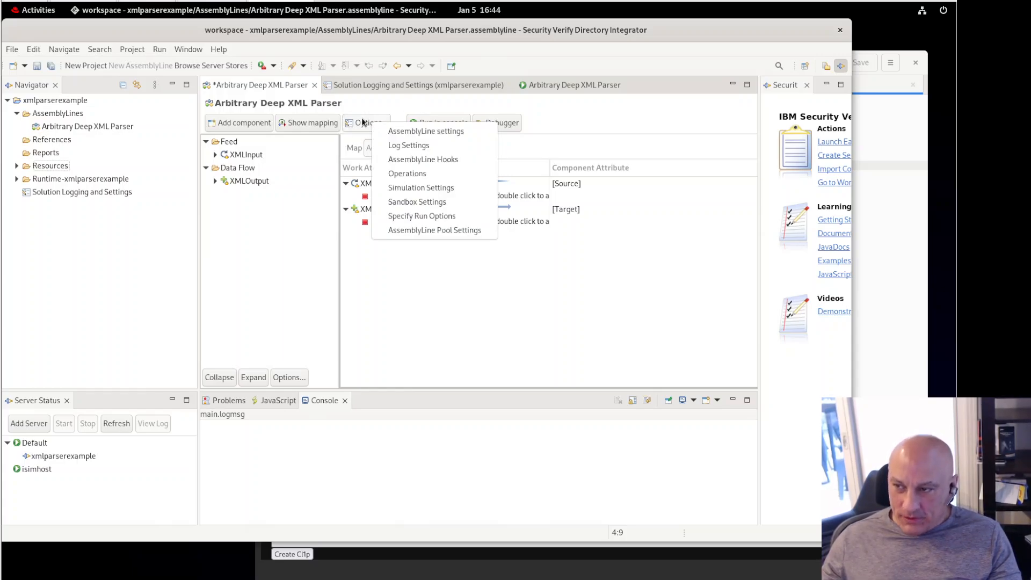
left_click(423, 160)
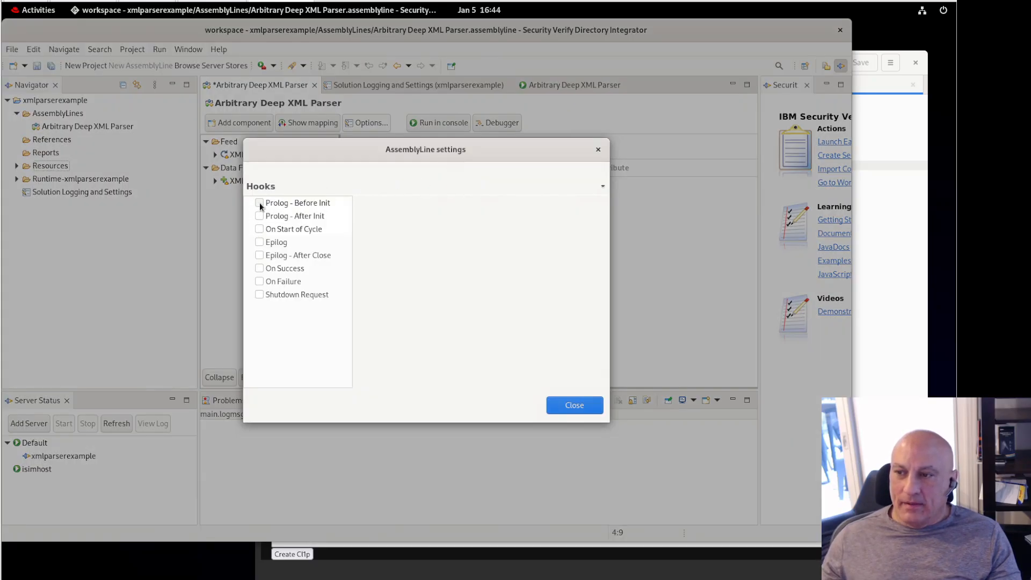
left_click(260, 204)
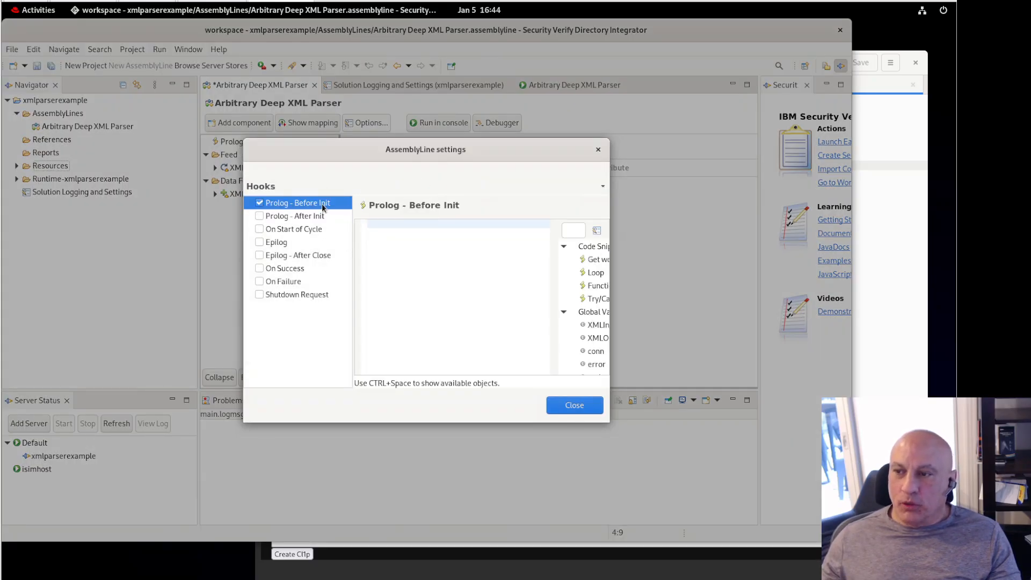
left_click(574, 406)
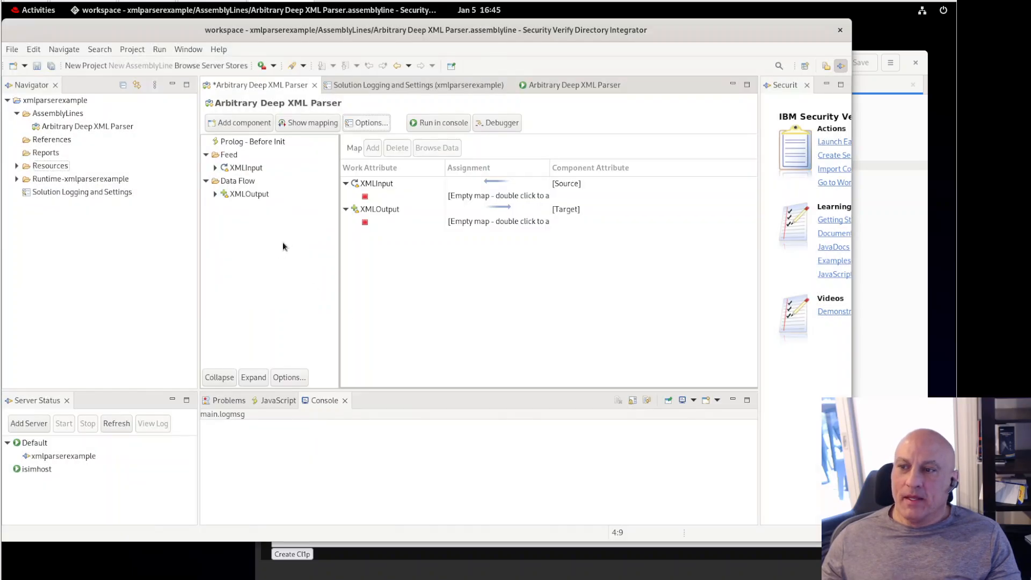
Copy the whole header comment template from Untitled Document 2 in Text Editor into the Prolog - Before Init script.
left_click(232, 143)
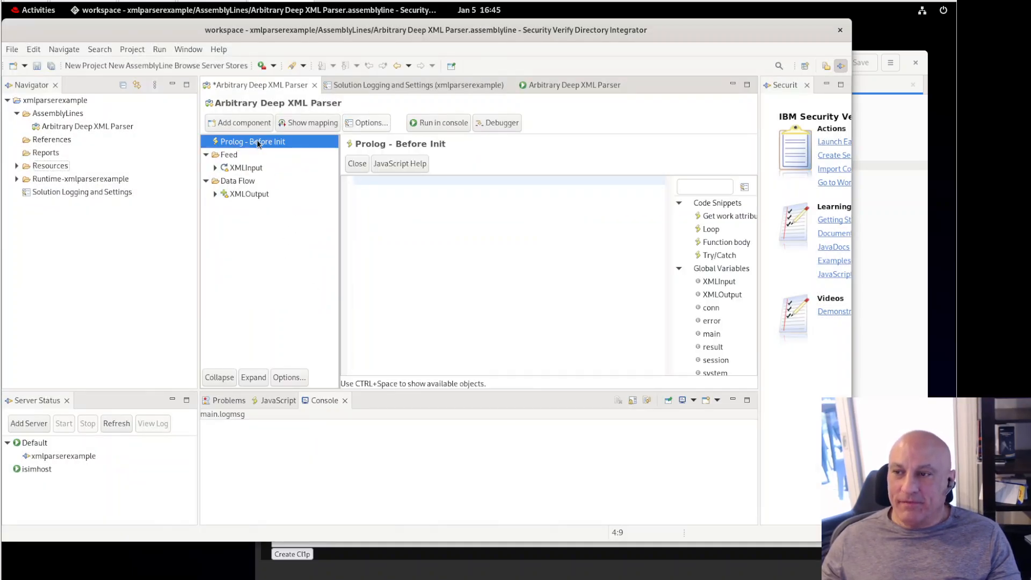
left_click(889, 143)
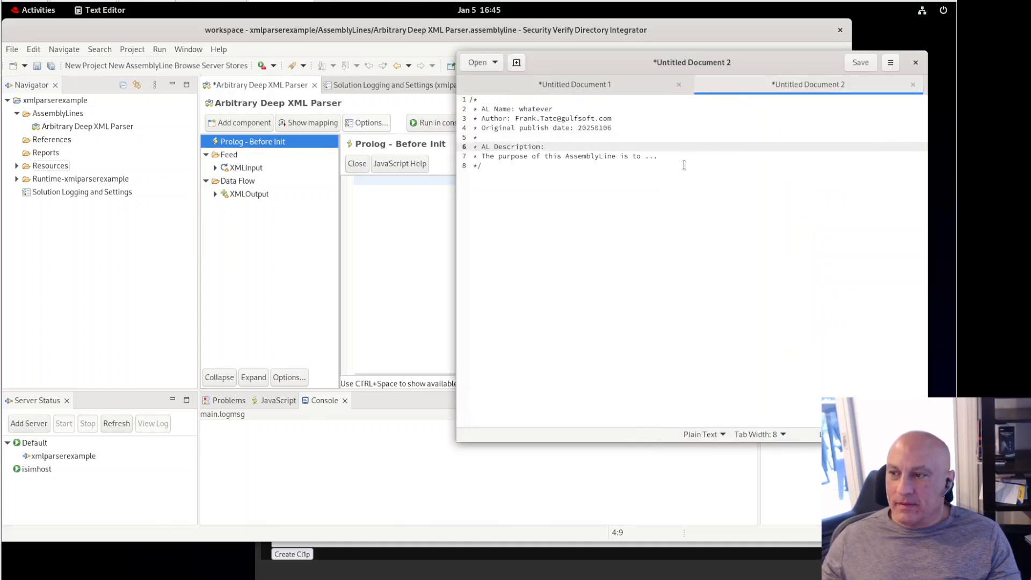
left_click(642, 195)
key("ctrl+a")
key("ctrl+c")
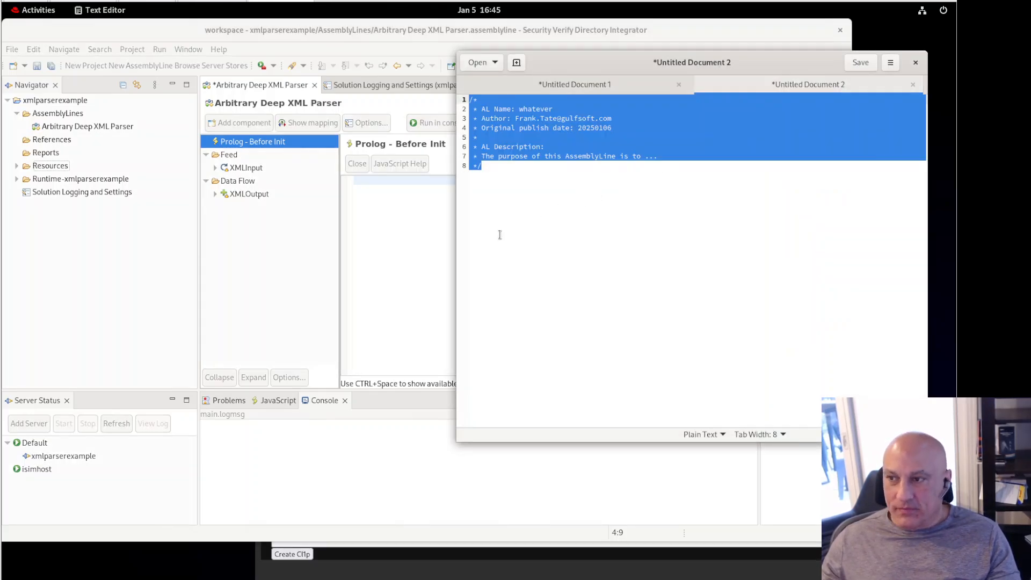
left_click(409, 254)
key("ctrl+v")
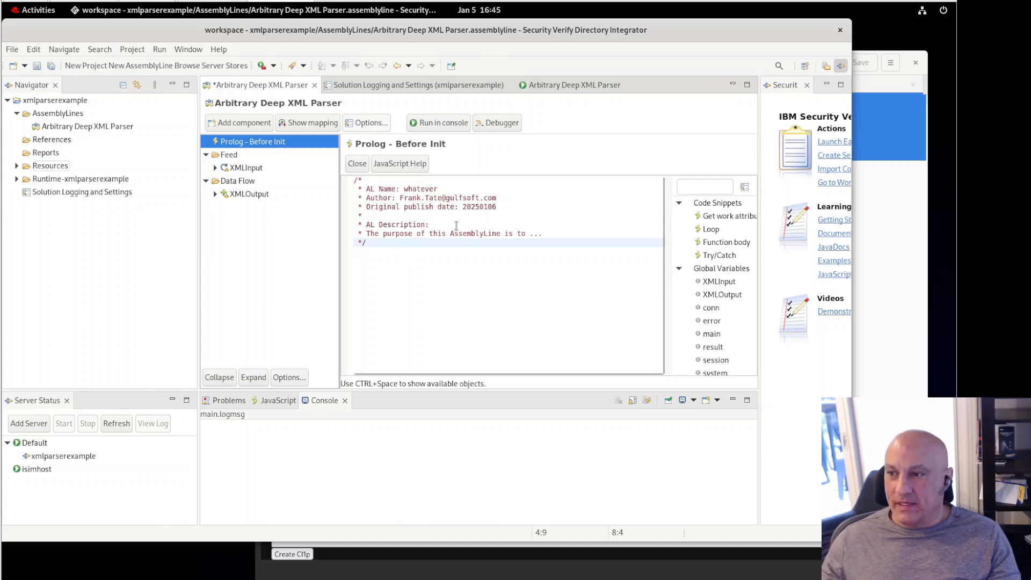
Replace the placeholder AL Name in the script's header comment with "Arbitrary Deep XML Parser".
left_click(421, 190)
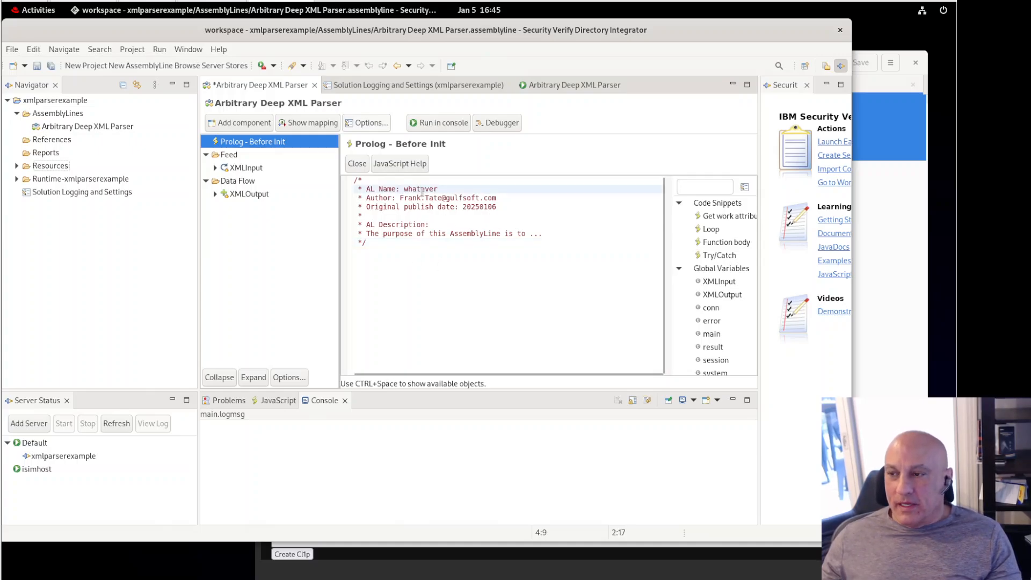
double_click(423, 190)
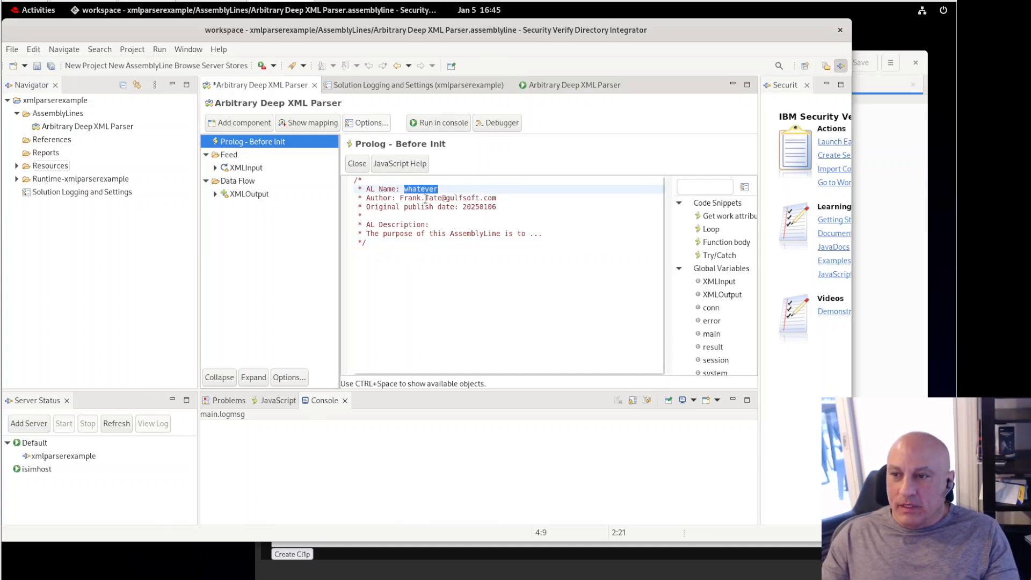
type("Arbitrar")
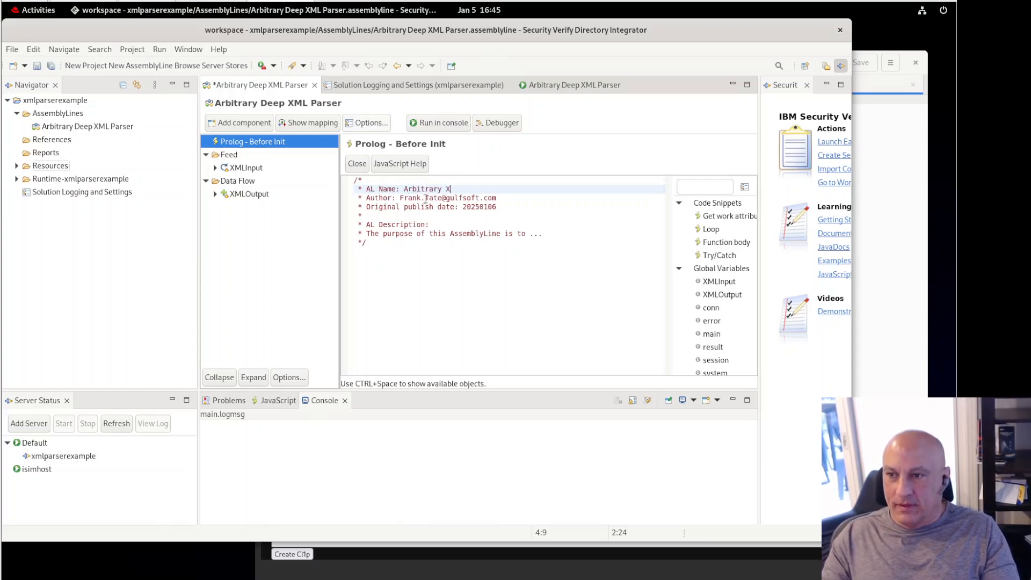
type("y Deep XM")
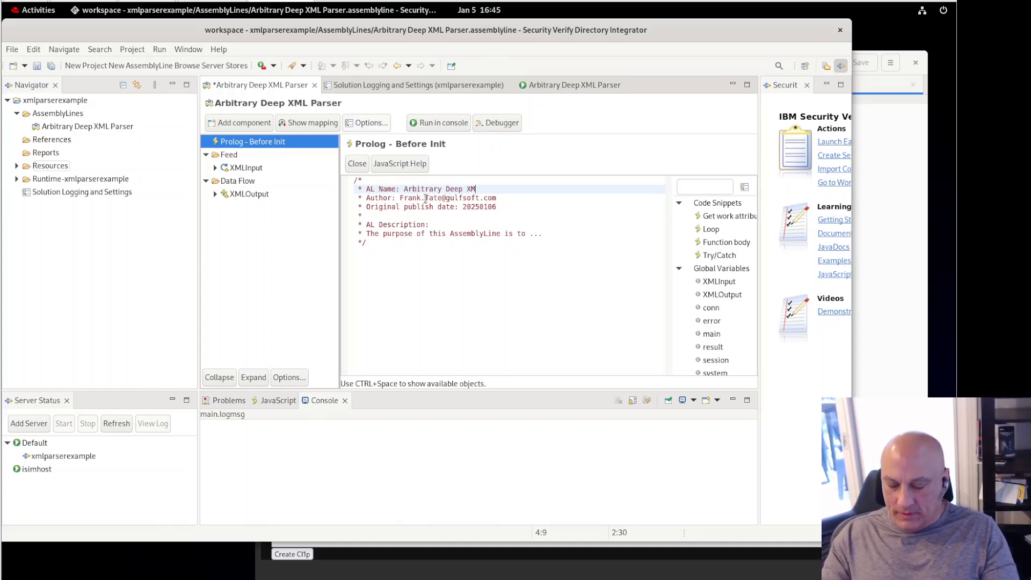
type("L Parser")
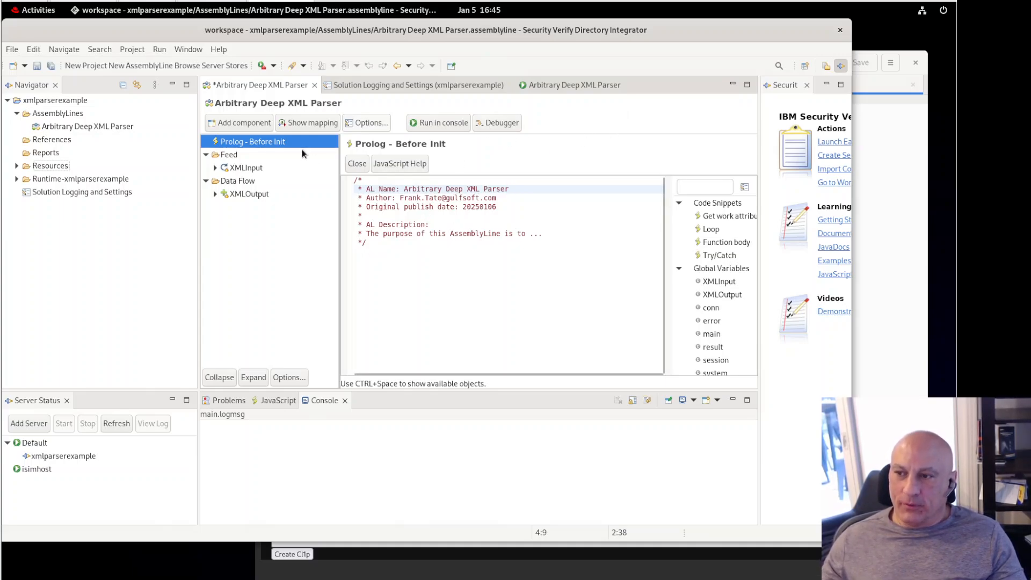
left_click(262, 144)
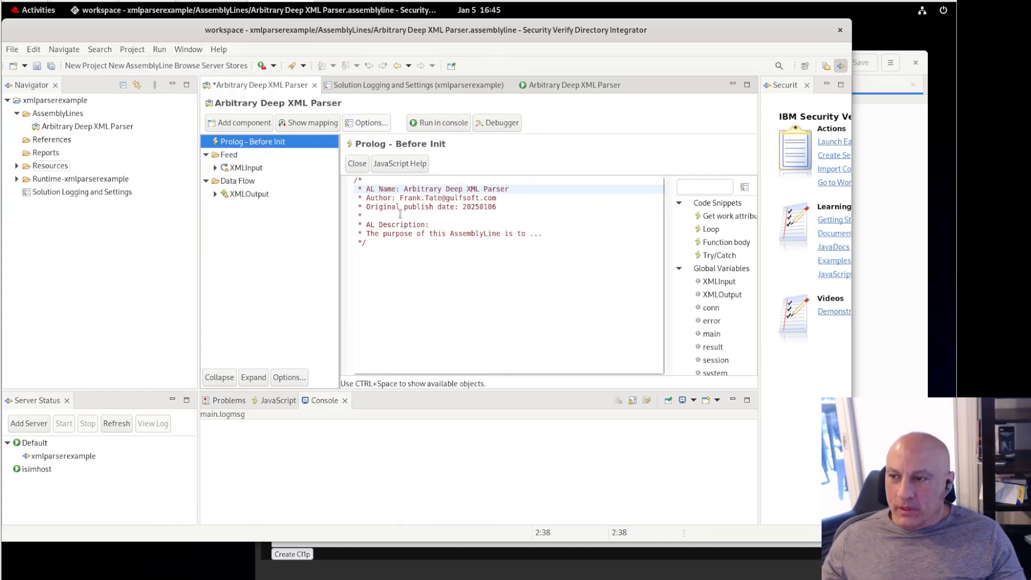
left_click(370, 215)
left_click_drag(354, 180, 525, 246)
left_click(595, 232)
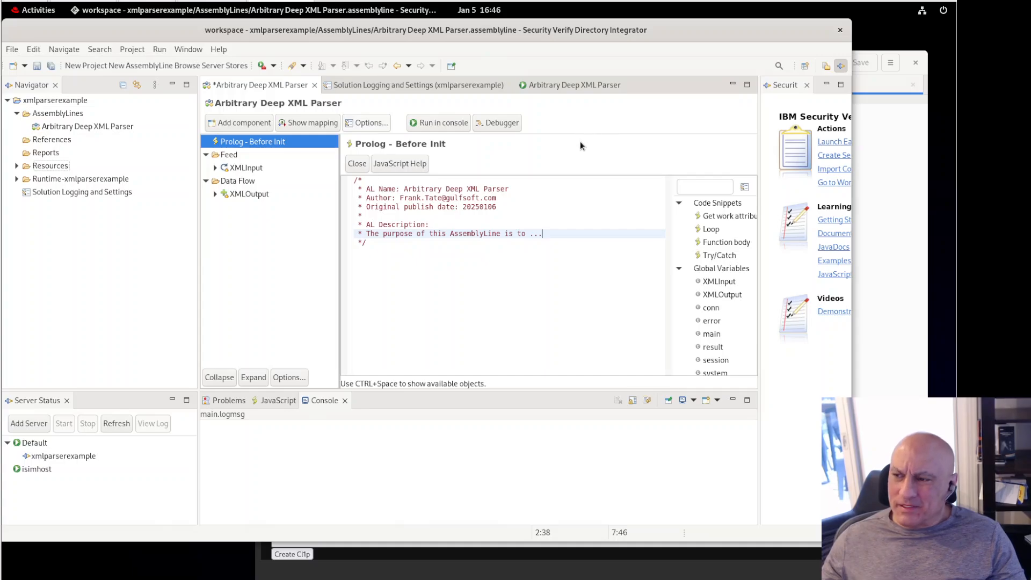
Add the user comment "some comment" to the AssemblyLine through its Feed section, and compare it with the XMLInput comment.
left_click(227, 156)
right_click(228, 159)
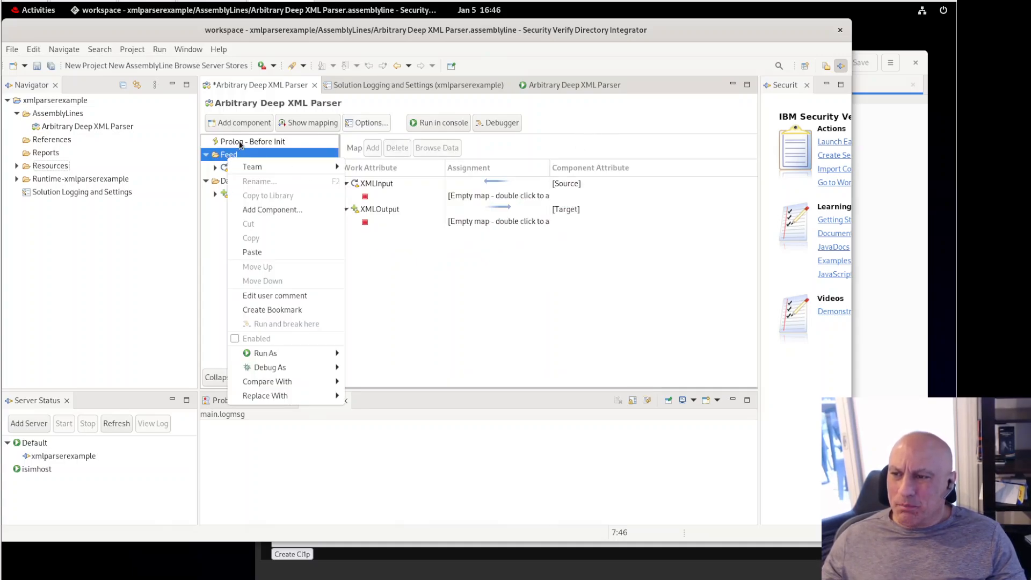
left_click(276, 297)
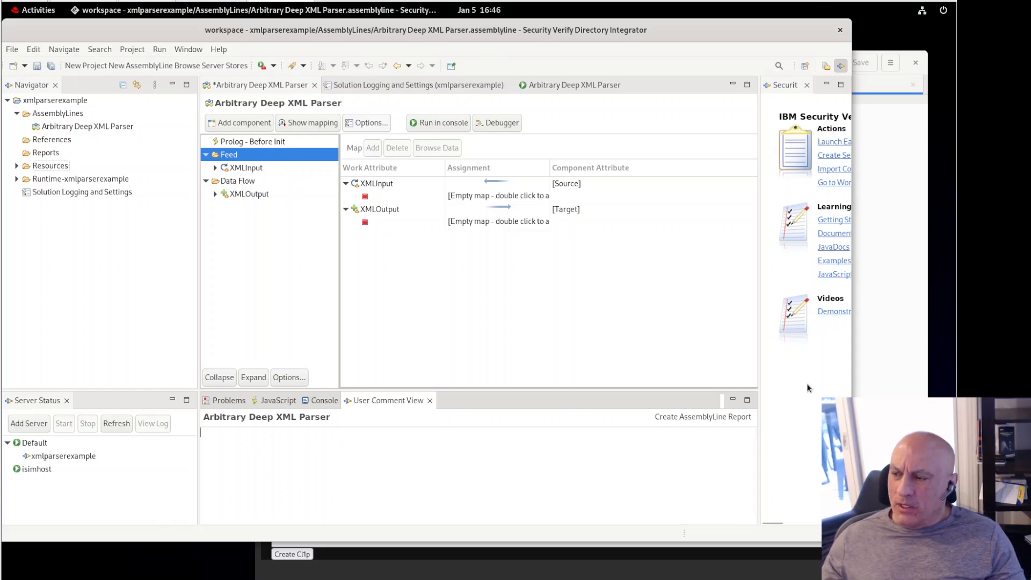
left_click(805, 416)
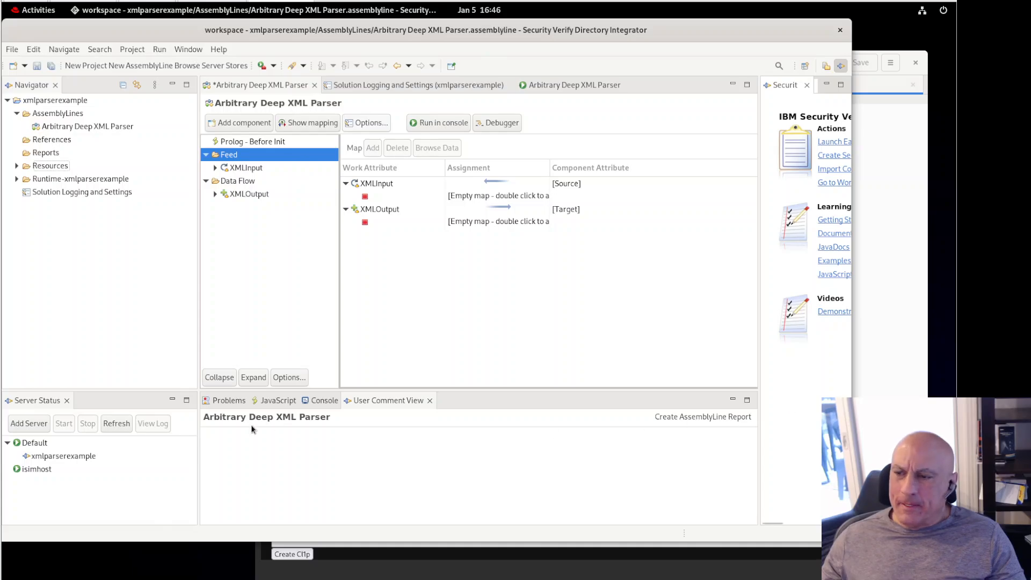
left_click(249, 485)
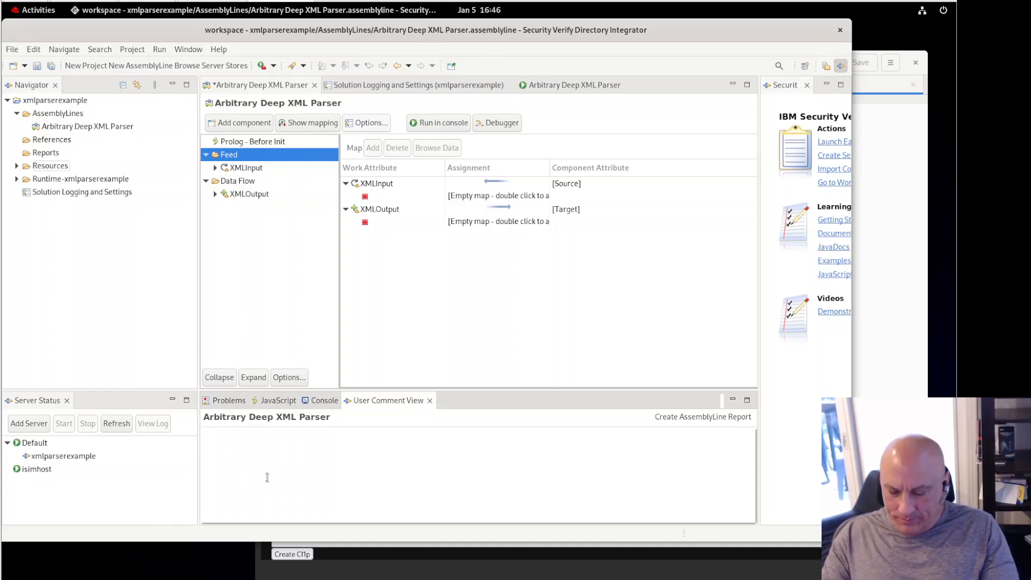
type("some comment")
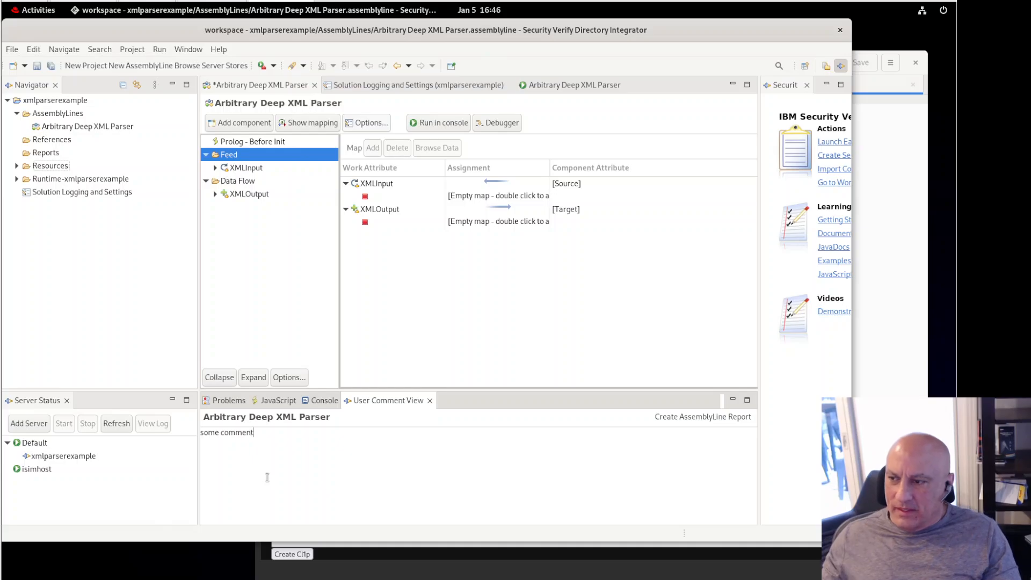
left_click(275, 245)
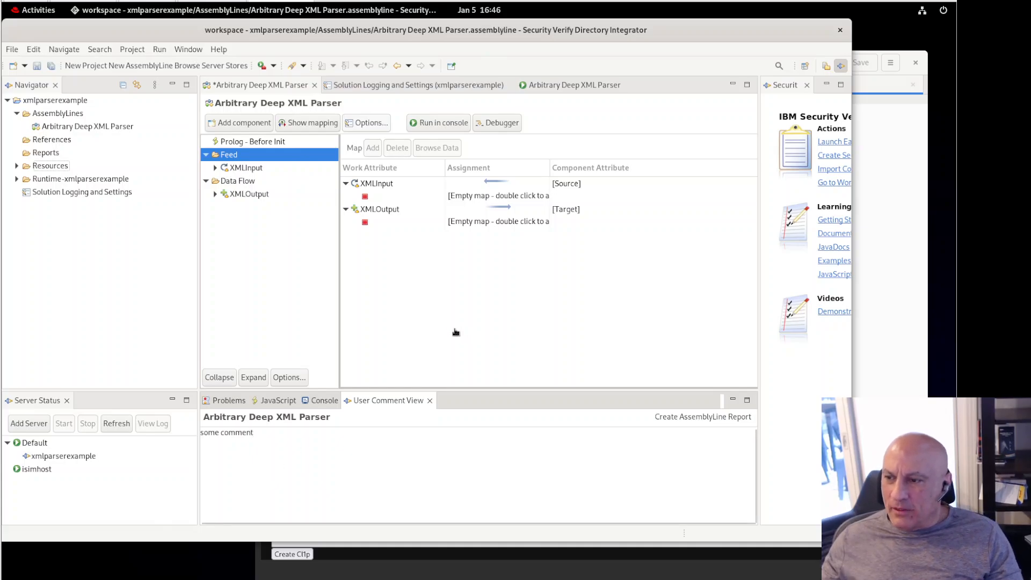
left_click(258, 168)
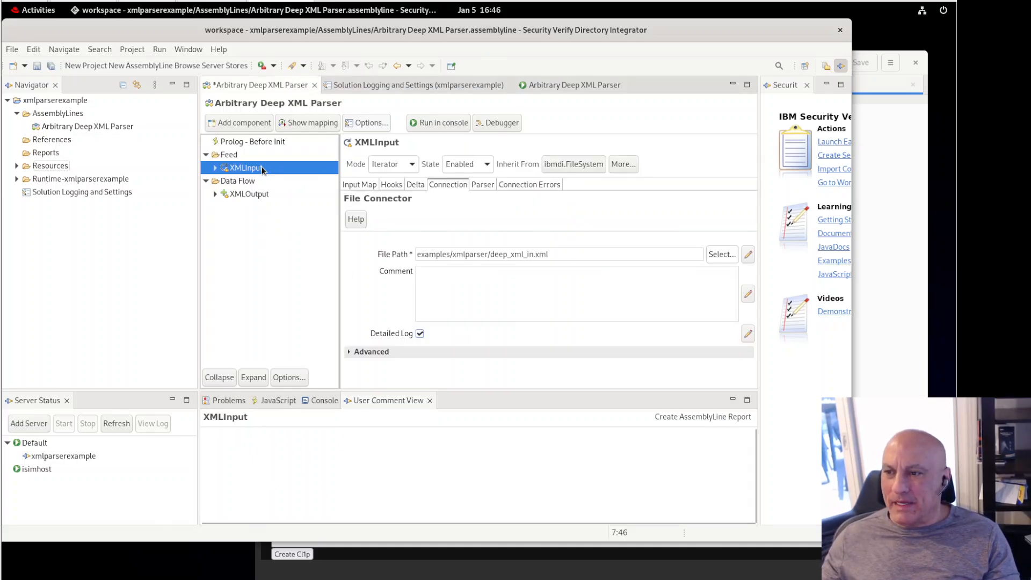
left_click(226, 156)
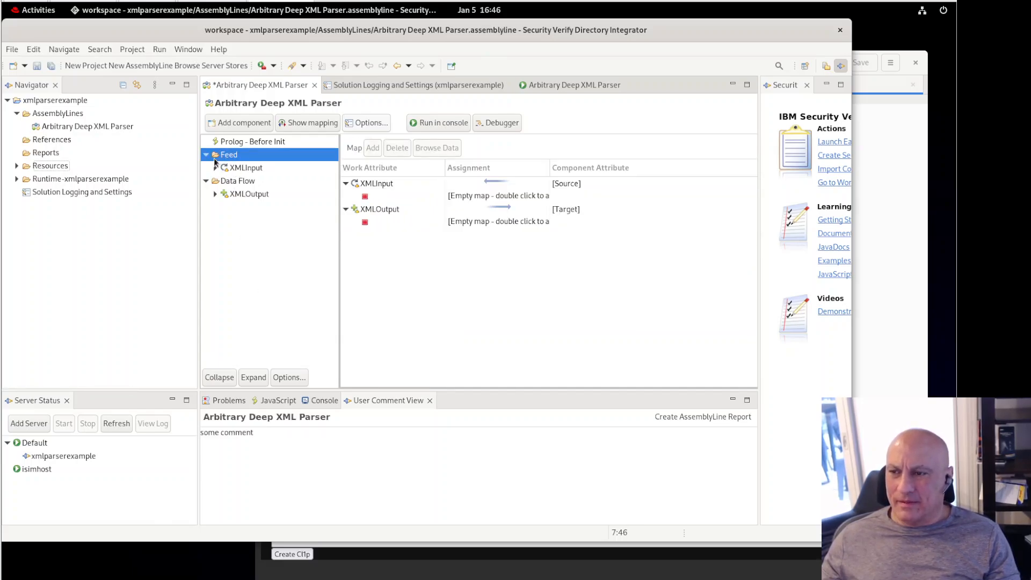
Add the user comment "some comment" to the XMLInput connector.
left_click(243, 169)
right_click(243, 170)
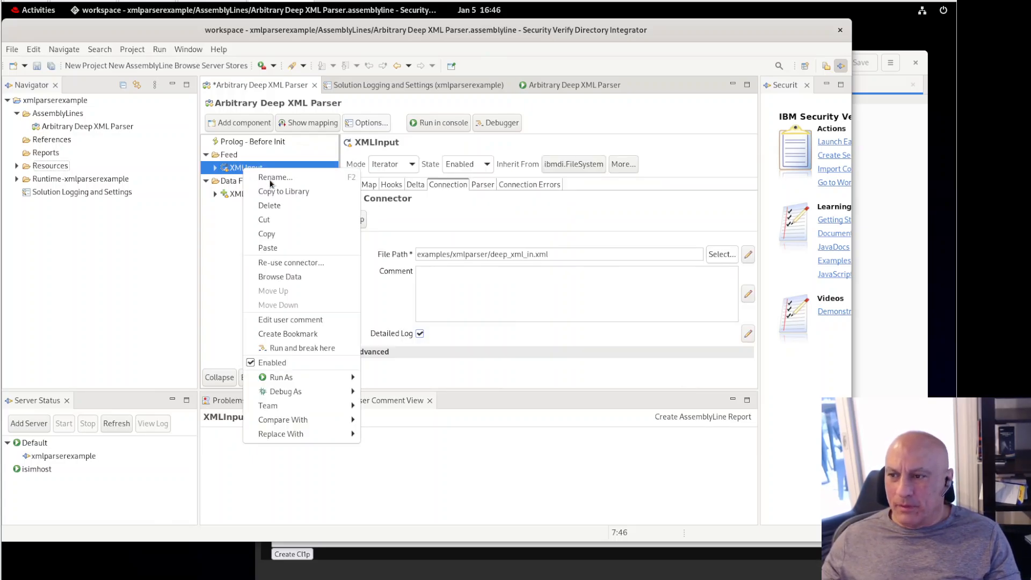
left_click(301, 319)
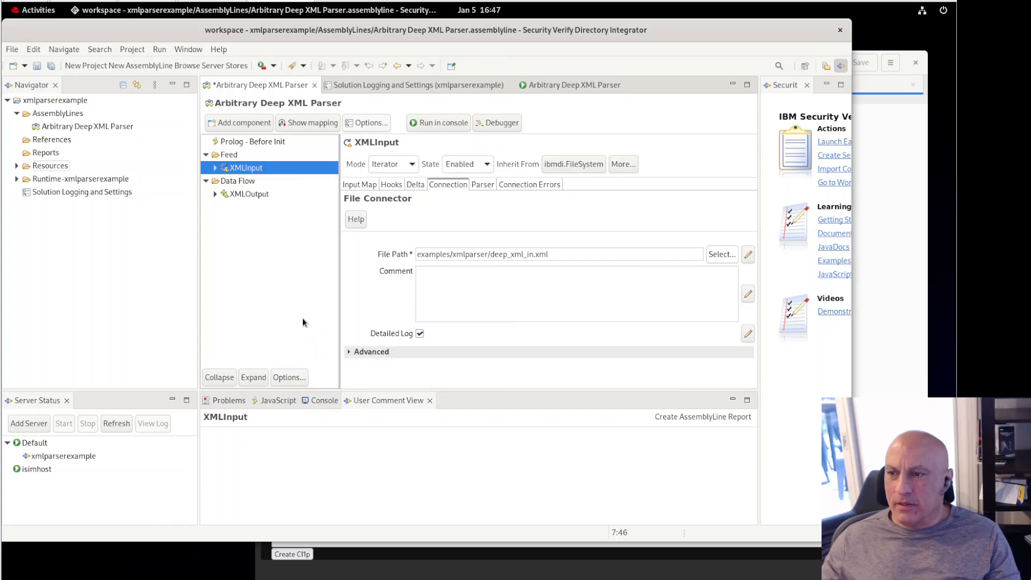
left_click(288, 470)
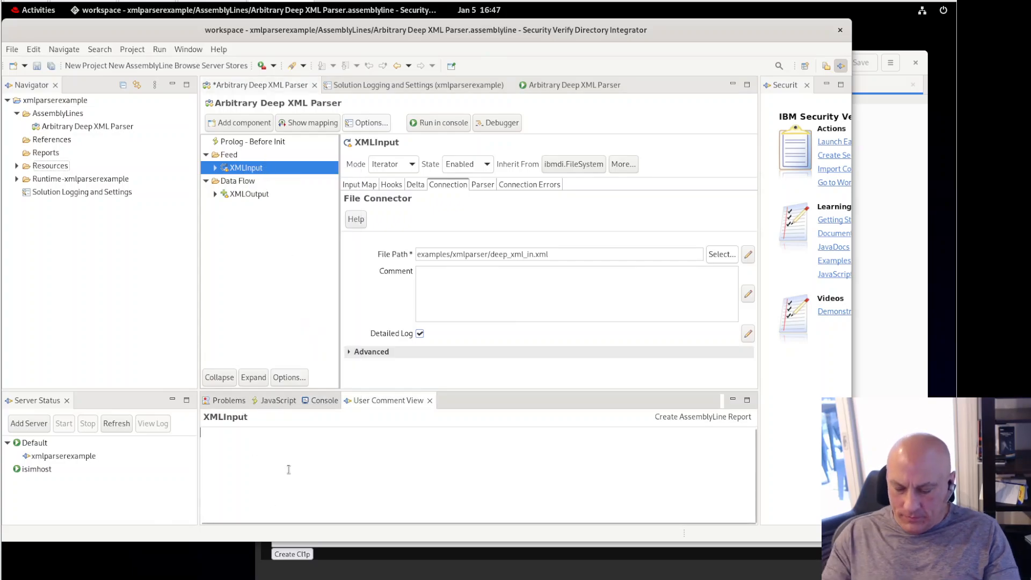
type("some comment")
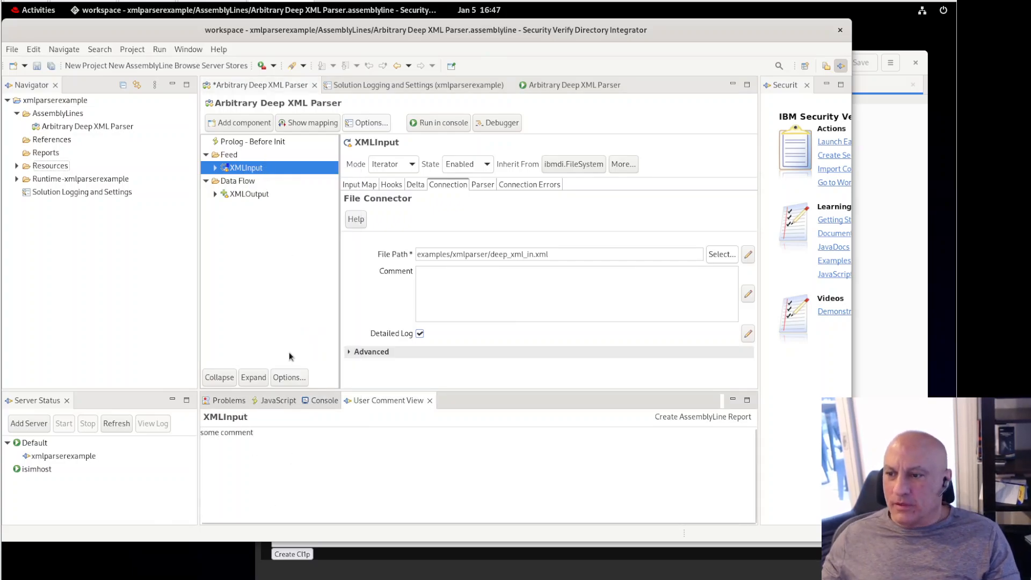
left_click(282, 170)
Compare the comment markers of XMLOutput and XMLInput, and reopen the Prolog - Before Init script.
left_click(260, 194)
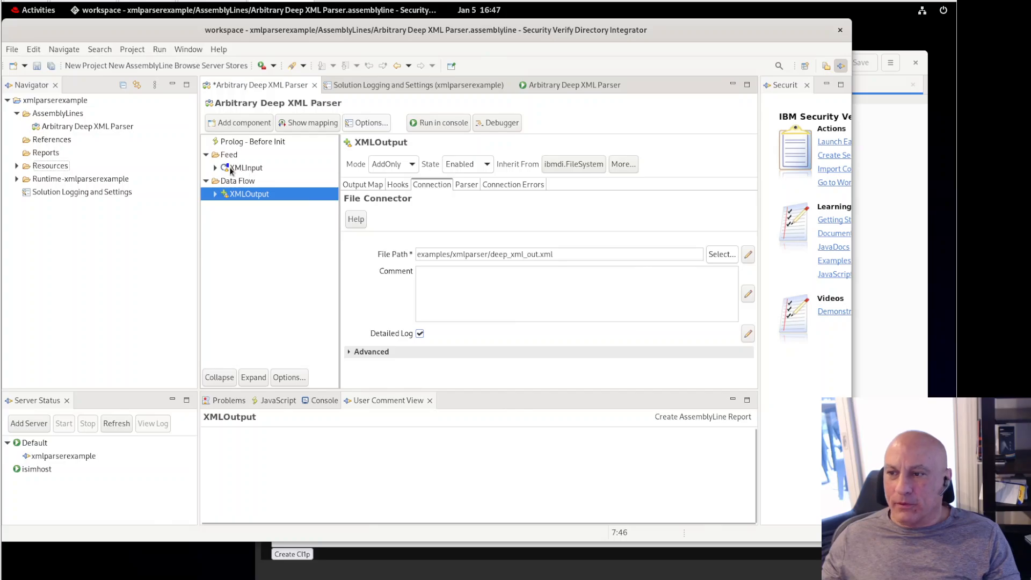
mouse_move(229, 169)
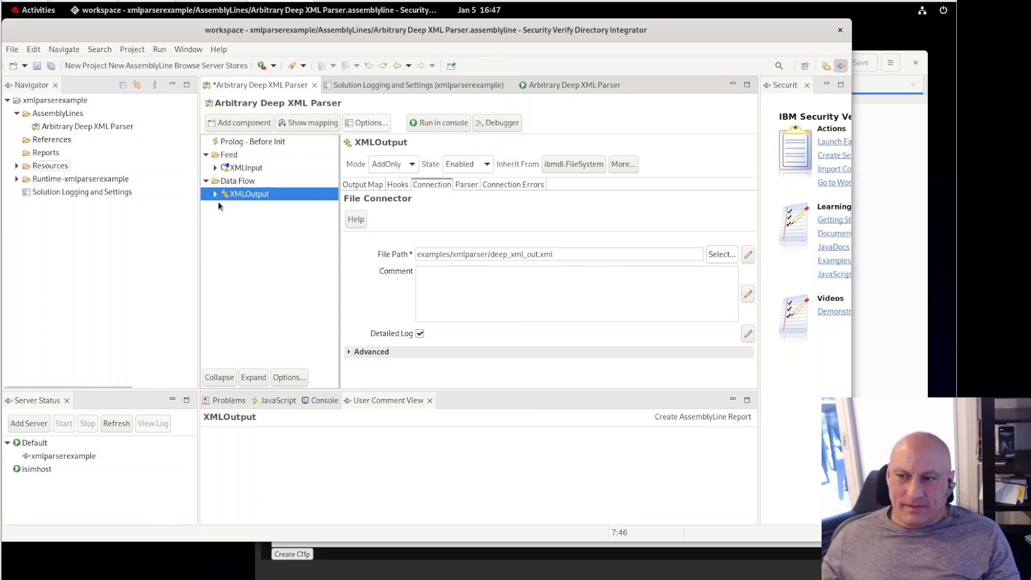
left_click(224, 141)
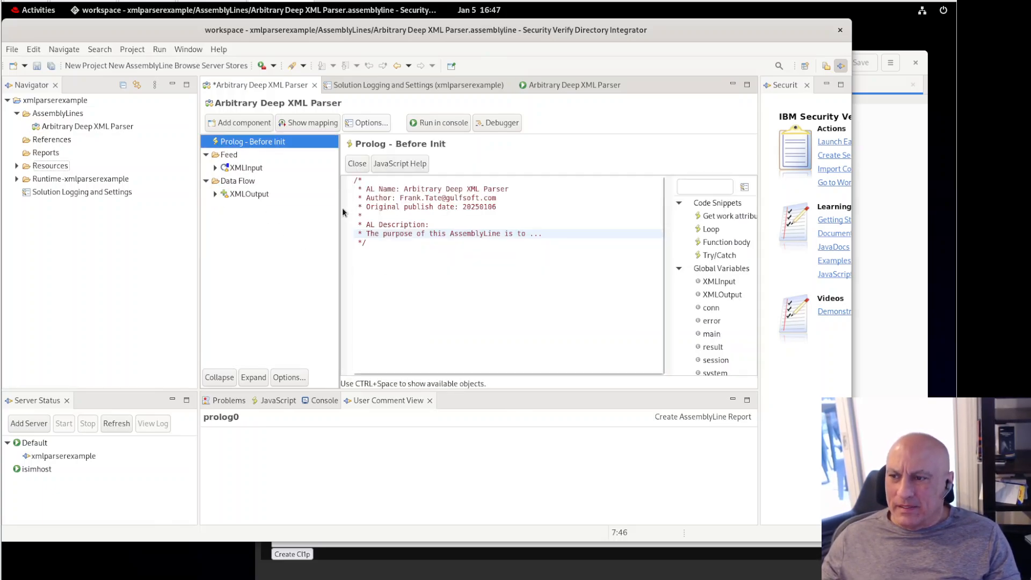